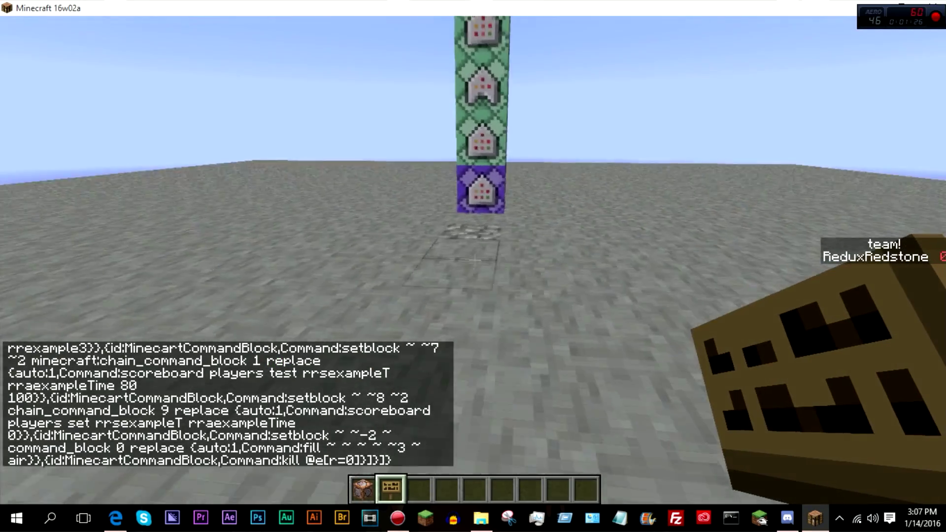
Create a scoreboard team named 'example' with /scoreboard teams add example
{"action": "key", "text": "slash"}
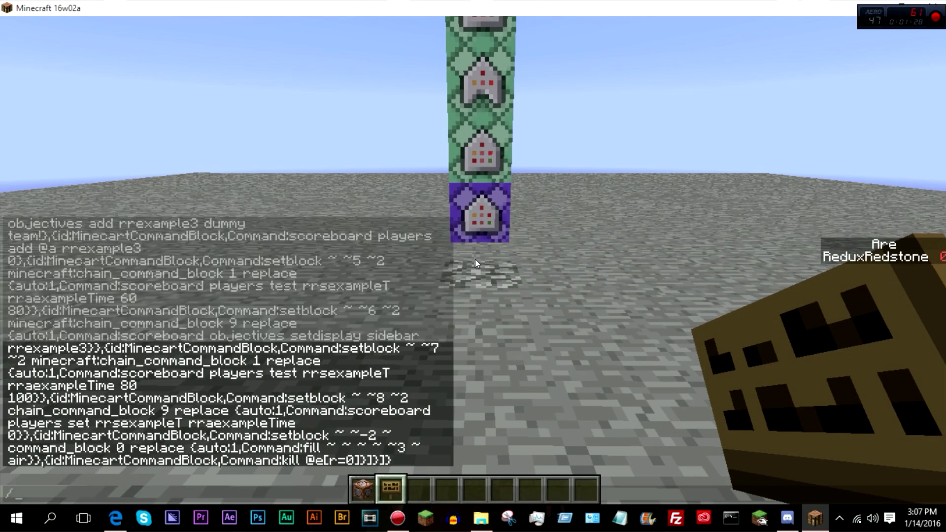
{"action": "type", "text": "scoreboard teams add"}
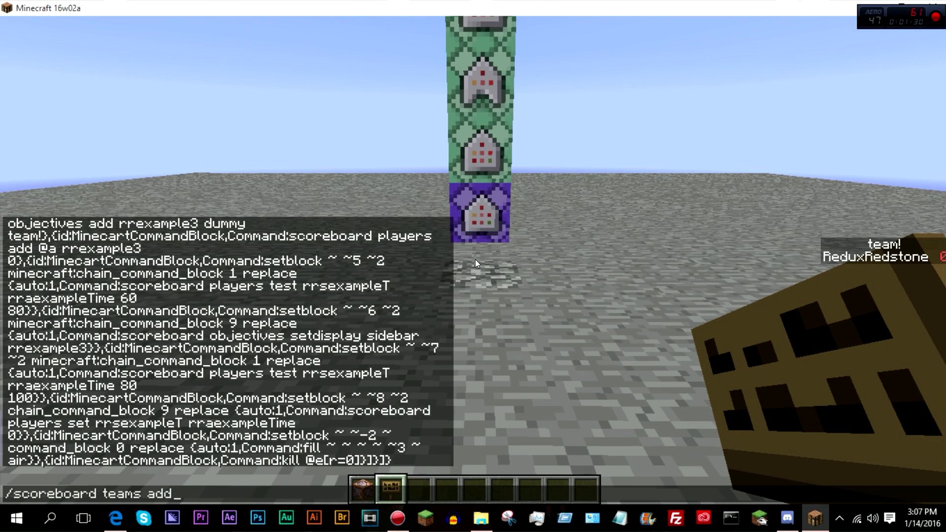
{"action": "type", "text": " example"}
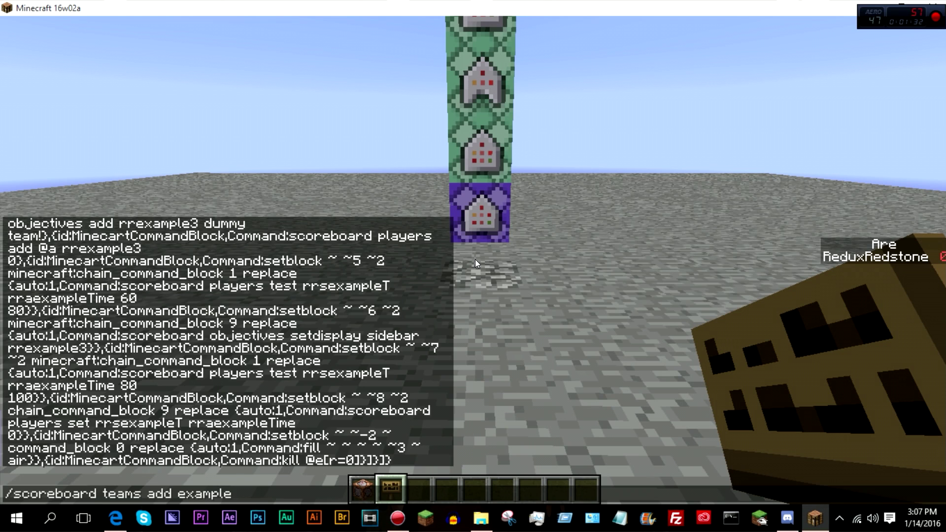
{"action": "key", "text": "Return"}
Set team example's colour option to red
{"action": "key", "text": "slash"}
{"action": "type", "text": "scoreboard "}
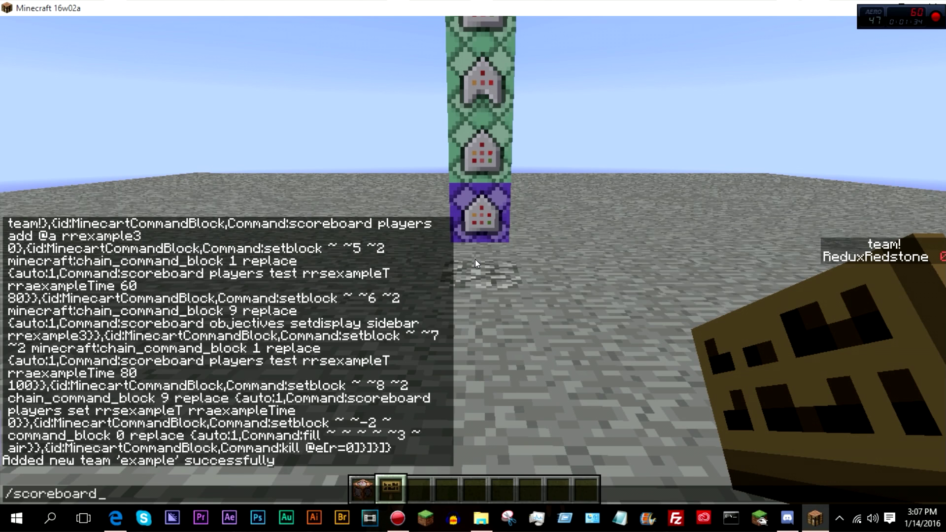
{"action": "type", "text": "teams option"}
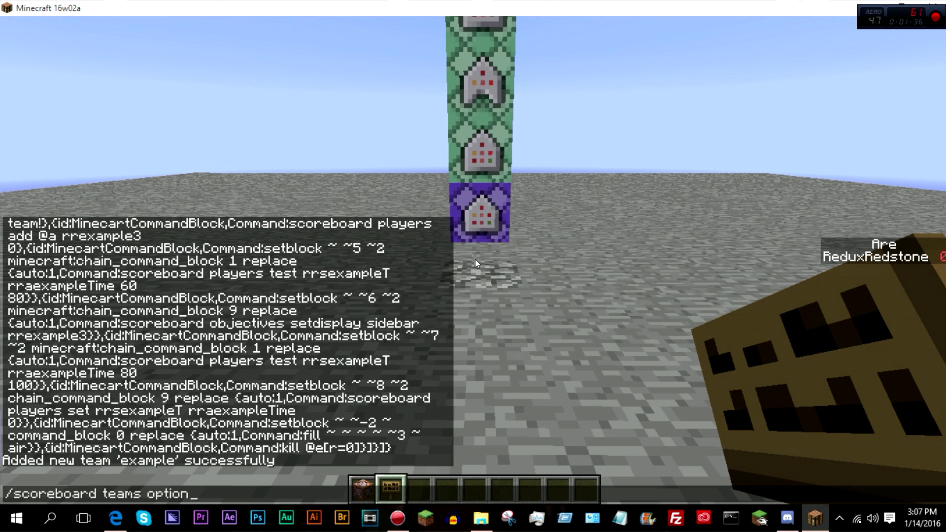
{"action": "type", "text": " c example col"}
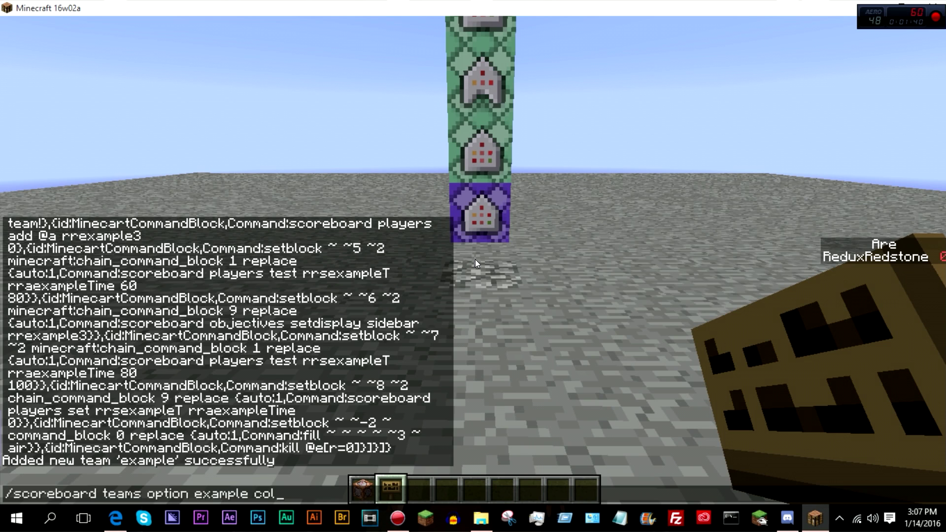
{"action": "key", "text": "Tab"}
{"action": "type", "text": "red"}
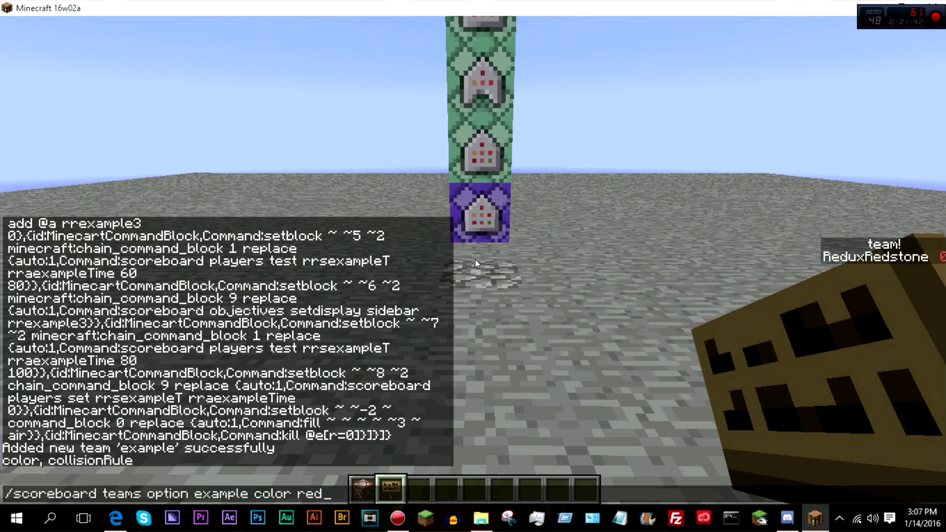
{"action": "key", "text": "Return"}
Add the player to team example with /scoreboard teams join example
{"action": "key", "text": "slash"}
{"action": "type", "text": "scoreboard"}
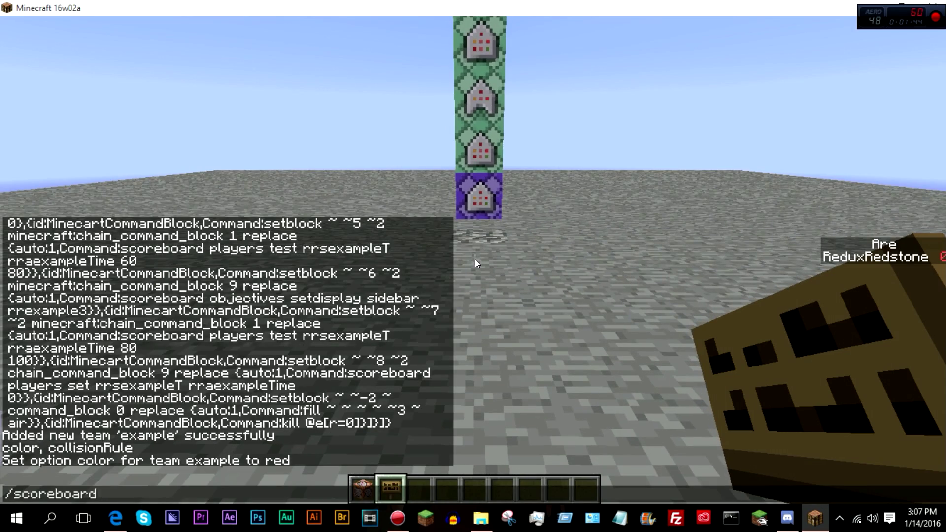
{"action": "type", "text": " teams join example"}
{"action": "key", "text": "Return"}
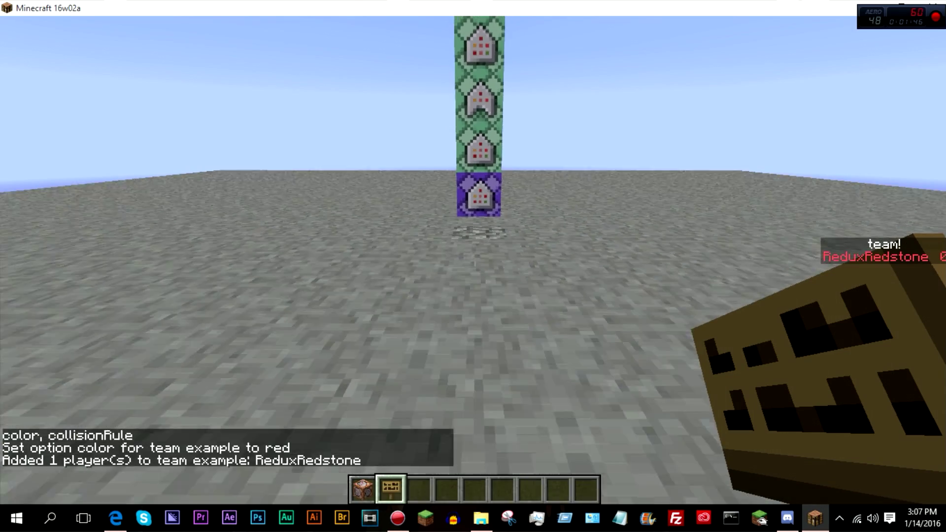
Move near the command-block tower and bring up the chat's command log
{"action": "key", "text": "w"}
{"action": "scroll", "coordinate": [473, 266], "scroll_direction": "down", "scroll_amount": 3}
{"action": "key", "text": "s"}
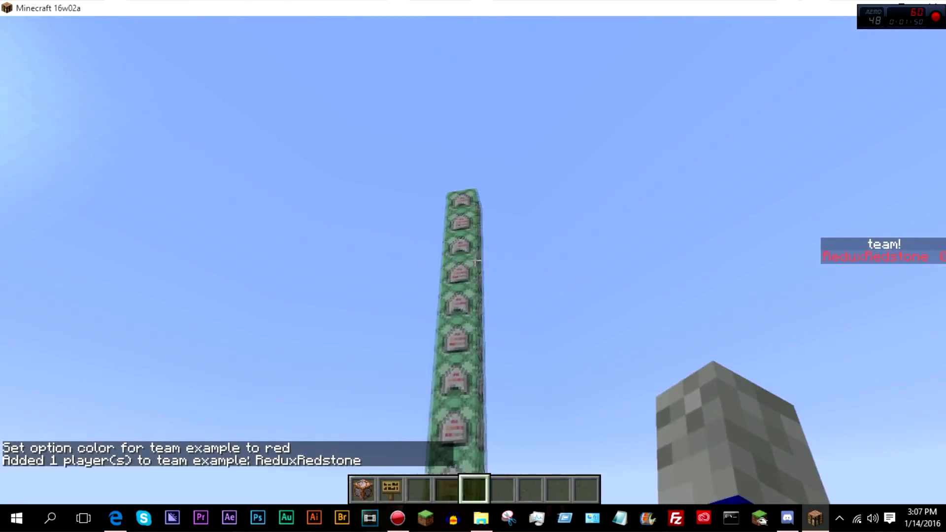
{"action": "key", "text": "w"}
{"action": "key", "text": "w"}
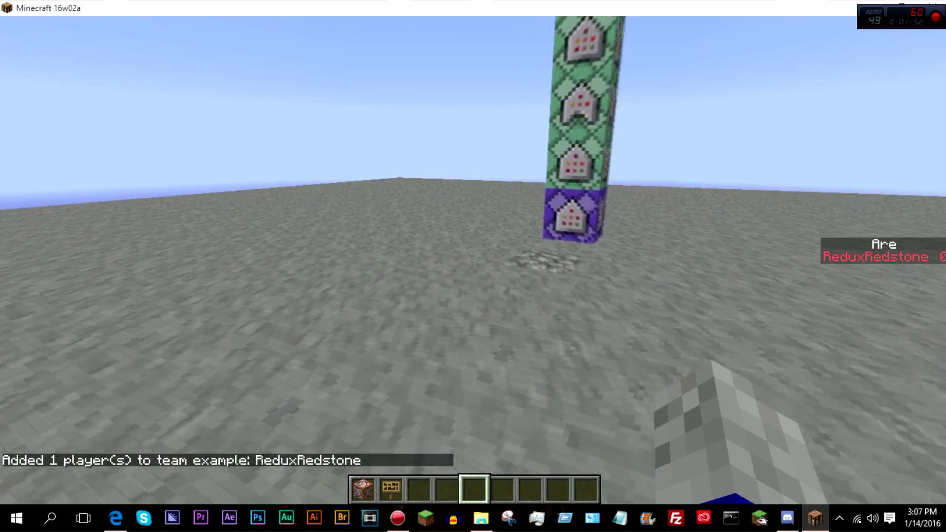
{"action": "key", "text": "t"}
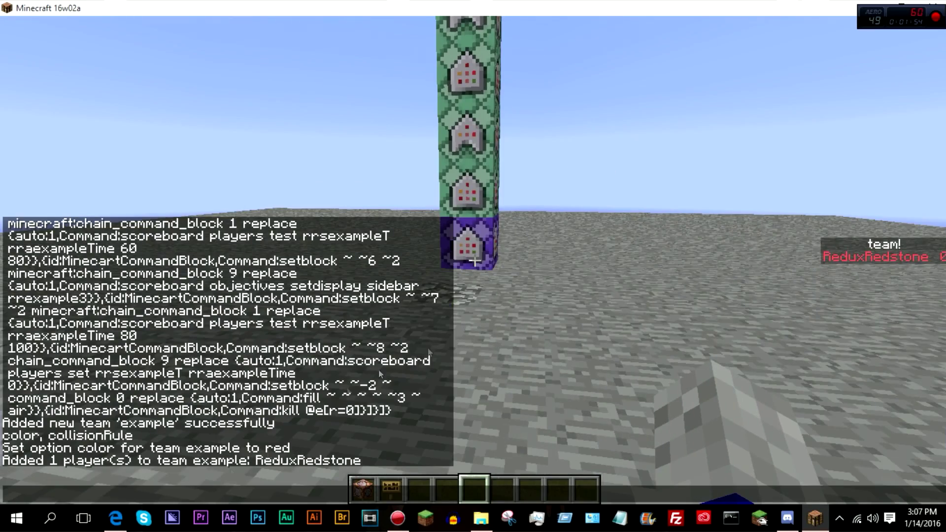
In MCtoolBox, choose Red as the animation's team
{"action": "left_click", "coordinate": [115, 517]}
{"action": "scroll", "coordinate": [263, 220], "scroll_direction": "up", "scroll_amount": 15}
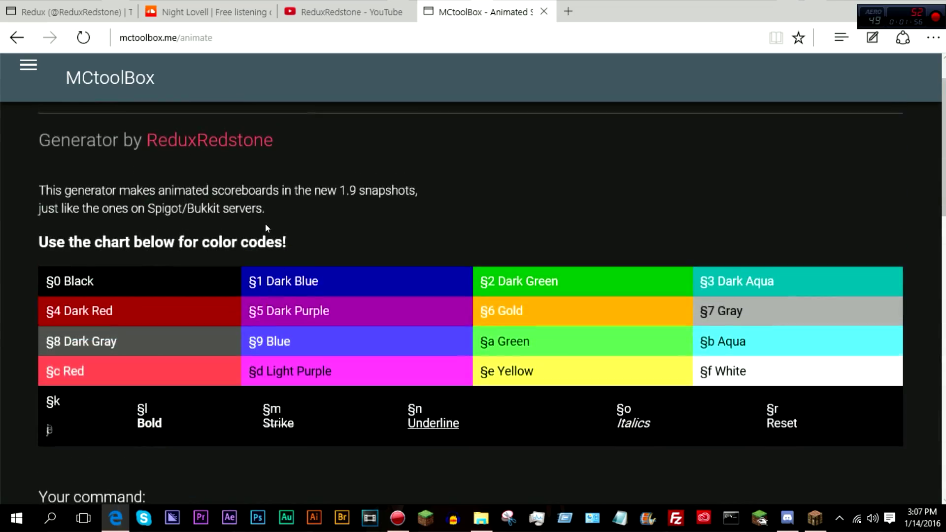
{"action": "scroll", "coordinate": [265, 223], "scroll_direction": "down", "scroll_amount": 5}
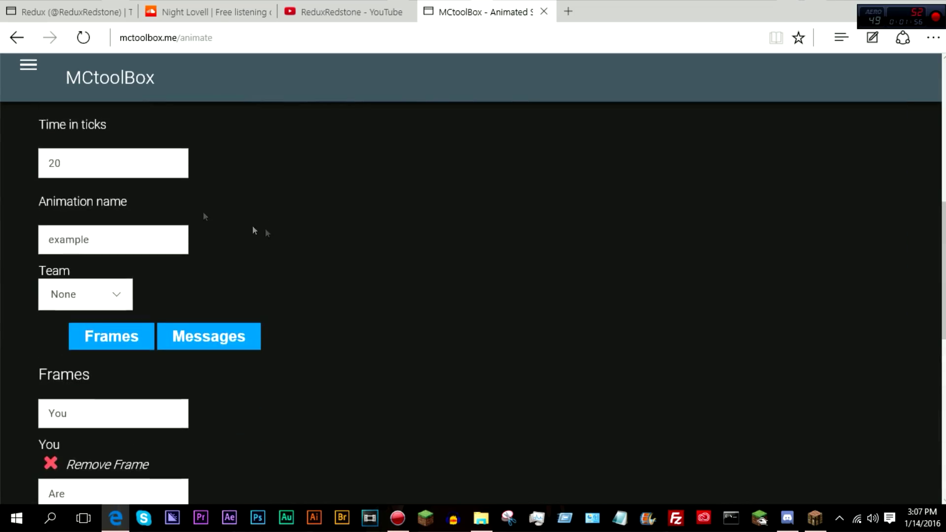
{"action": "left_click", "coordinate": [120, 297]}
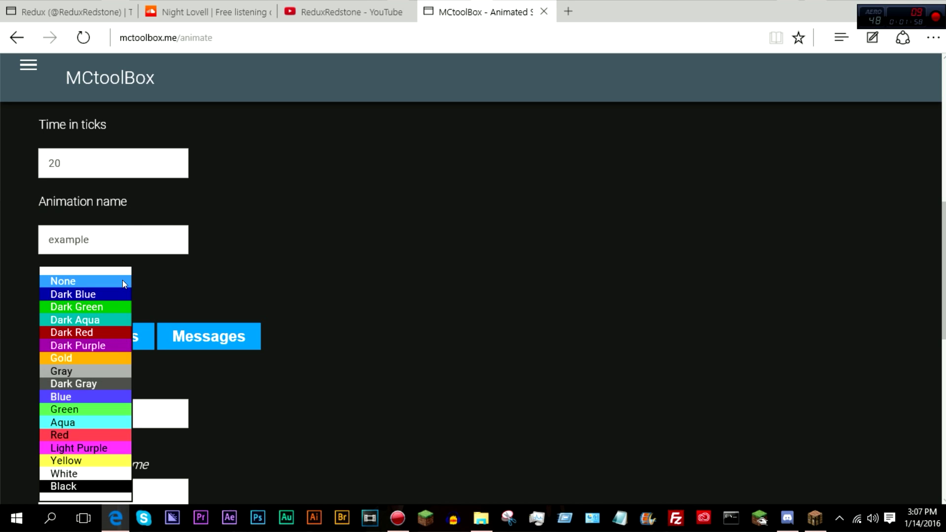
{"action": "left_click", "coordinate": [60, 435]}
Replace the third animation frame's text with 'In a'
{"action": "left_click", "coordinate": [312, 343]}
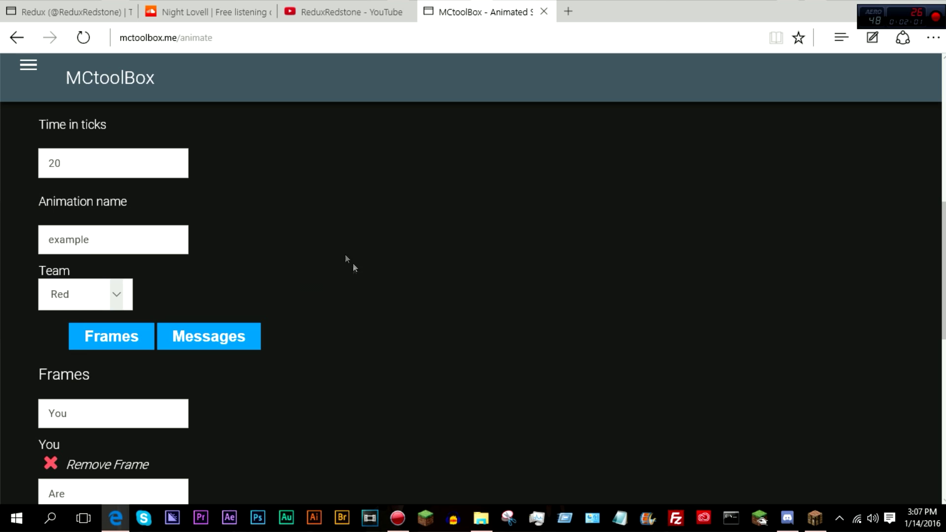
{"action": "left_click", "coordinate": [103, 246]}
{"action": "scroll", "coordinate": [261, 275], "scroll_direction": "down", "scroll_amount": 4}
{"action": "left_click_drag", "start_coordinate": [87, 370], "coordinate": [47, 370]}
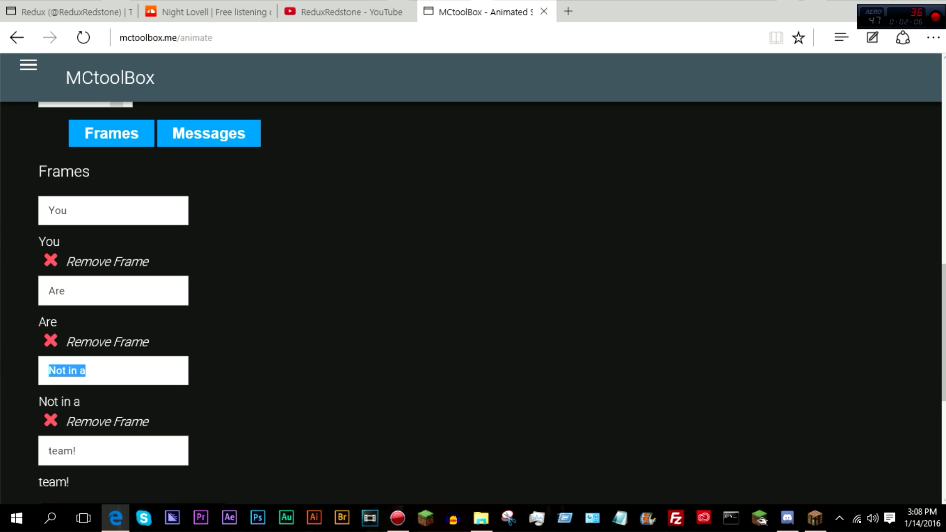
{"action": "type", "text": "In "}
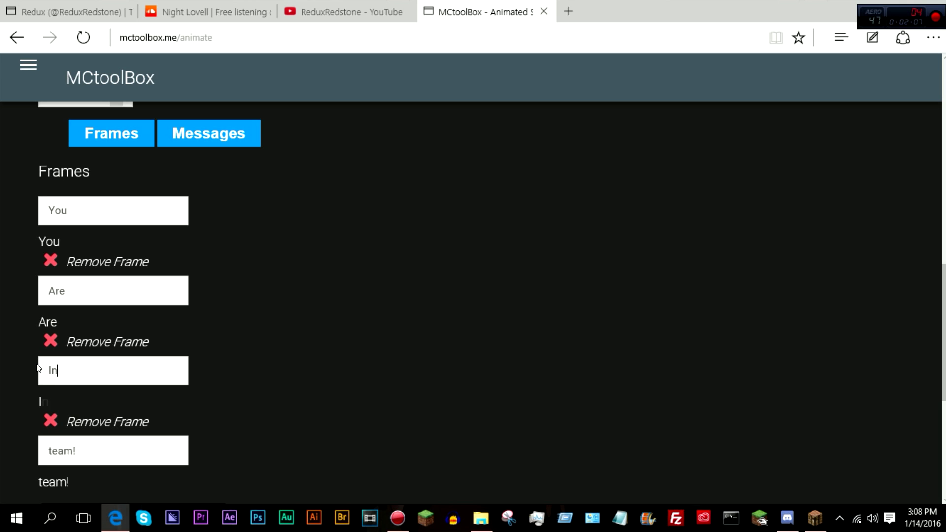
{"action": "type", "text": "a"}
{"action": "scroll", "coordinate": [234, 185], "scroll_direction": "up", "scroll_amount": 3}
{"action": "scroll", "coordinate": [238, 267], "scroll_direction": "down", "scroll_amount": 5}
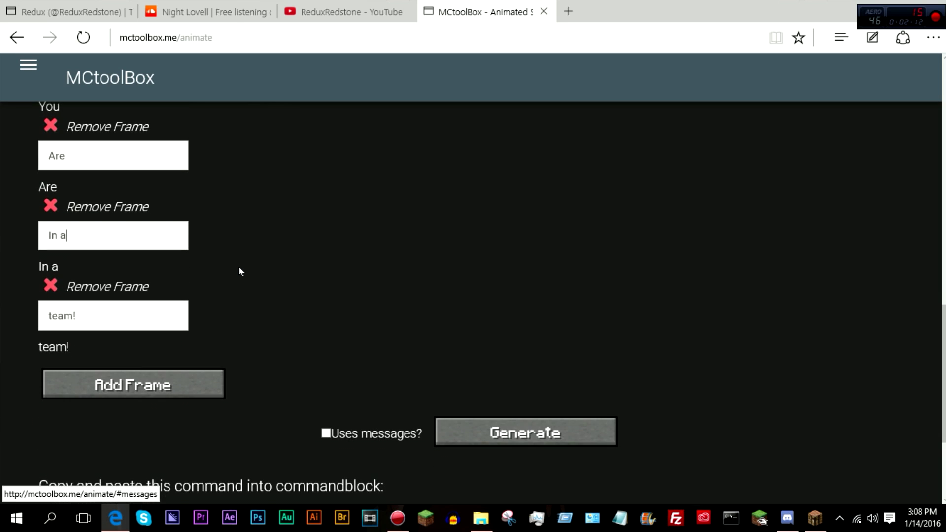
{"action": "scroll", "coordinate": [291, 391], "scroll_direction": "up", "scroll_amount": 5}
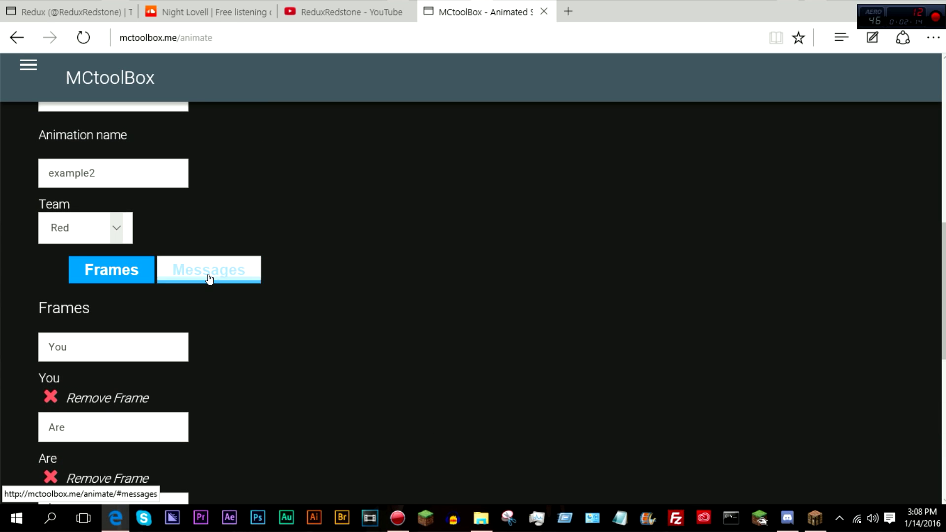
Show the sidebar message rows and briefly check the Minecraft window
{"action": "left_click", "coordinate": [226, 275]}
{"action": "left_click", "coordinate": [816, 517]}
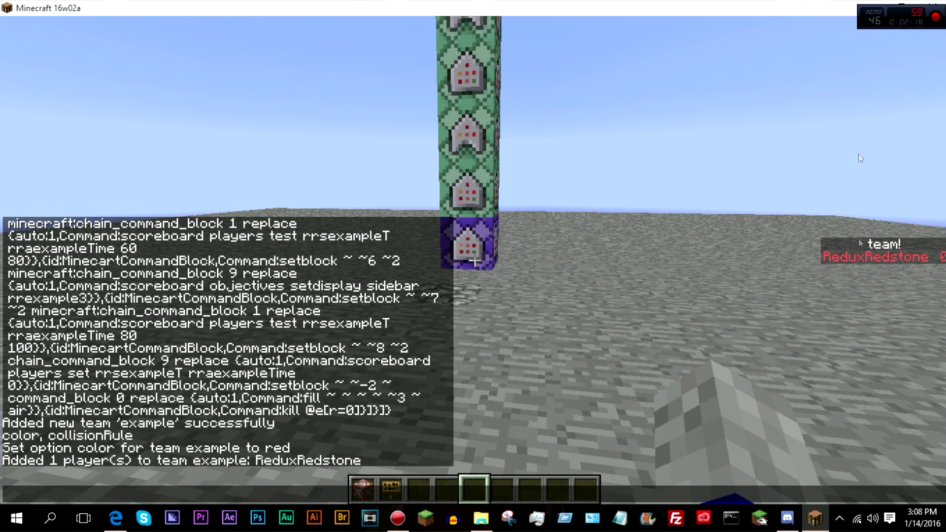
{"action": "left_click", "coordinate": [115, 518]}
Enter the red colour code §c in message Row 1
{"action": "scroll", "coordinate": [164, 326], "scroll_direction": "up", "scroll_amount": 10}
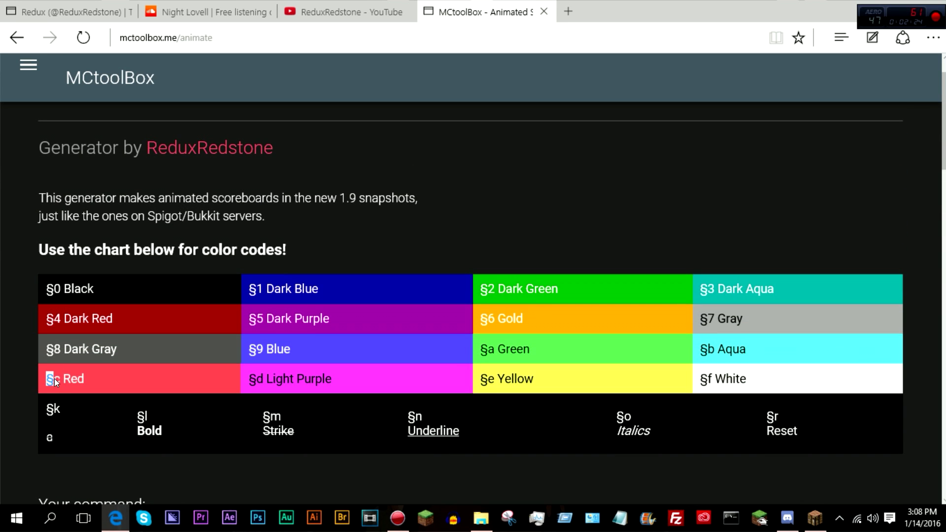
{"action": "left_click", "coordinate": [80, 376]}
{"action": "scroll", "coordinate": [81, 375], "scroll_direction": "down", "scroll_amount": 12}
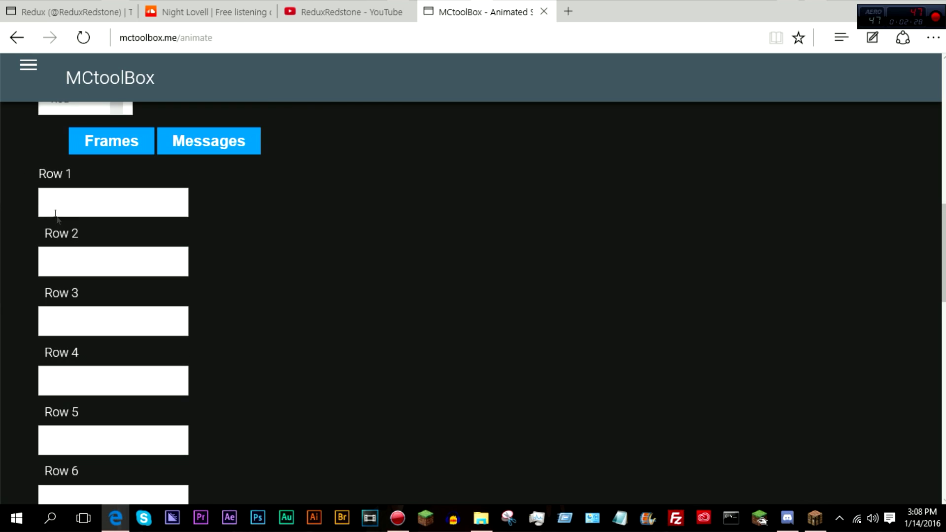
{"action": "left_click", "coordinate": [80, 211]}
{"action": "type", "text": "§c"}
Set message Row 2 to the colour code §2
{"action": "left_click", "coordinate": [111, 271]}
{"action": "type", "text": "§c"}
{"action": "type", "text": "2"}
{"action": "type", "text": "c"}
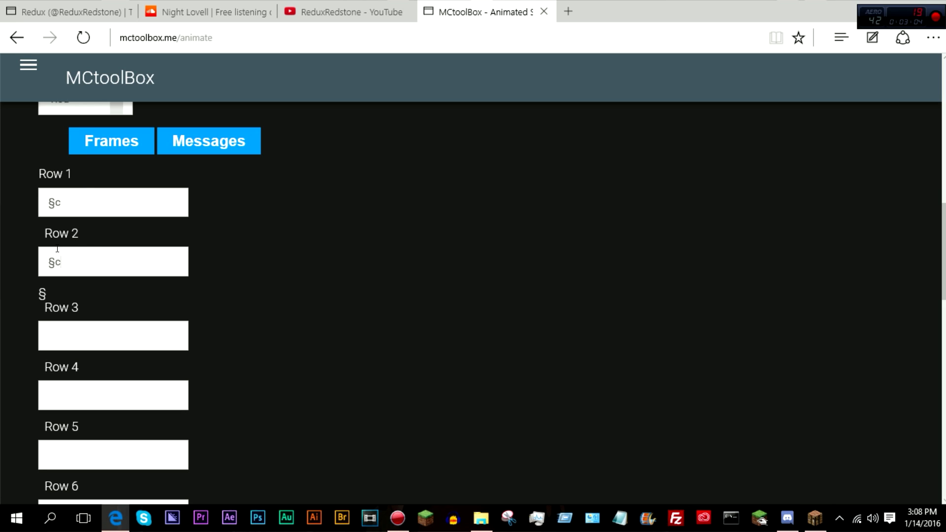
{"action": "type", "text": "2"}
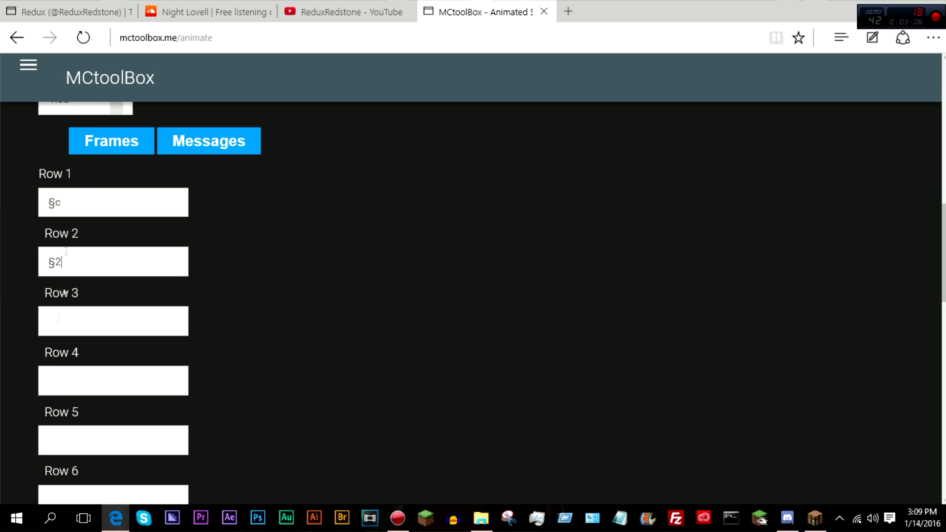
Enter §cWelcome! in Row 3, fixing the misspelling
{"action": "left_click", "coordinate": [78, 329]}
{"action": "type", "text": "§cWelocme"}
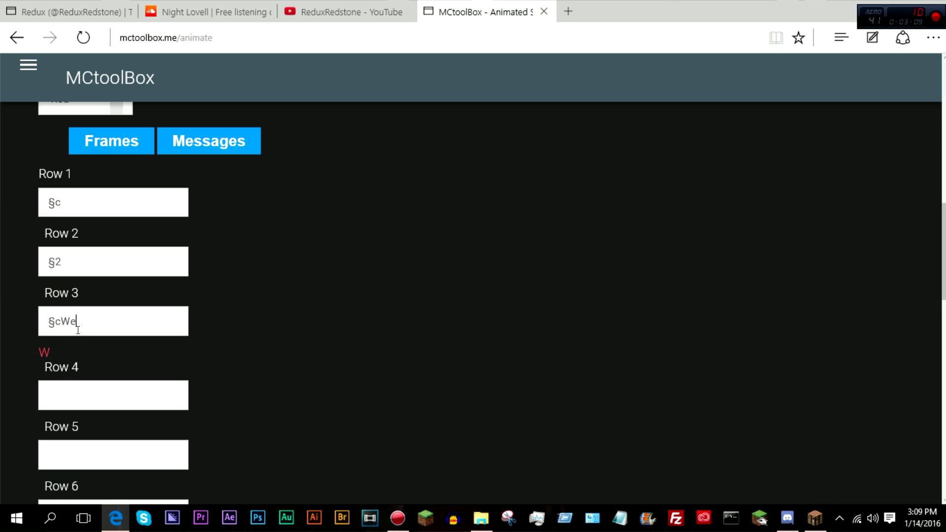
{"action": "key", "text": "BackSpace"}
{"action": "key", "text": "BackSpace"}
{"action": "key", "text": "BackSpace"}
{"action": "type", "text": "come!"}
Set Row 4 to the colour code §4
{"action": "scroll", "coordinate": [78, 329], "scroll_direction": "down", "scroll_amount": 1}
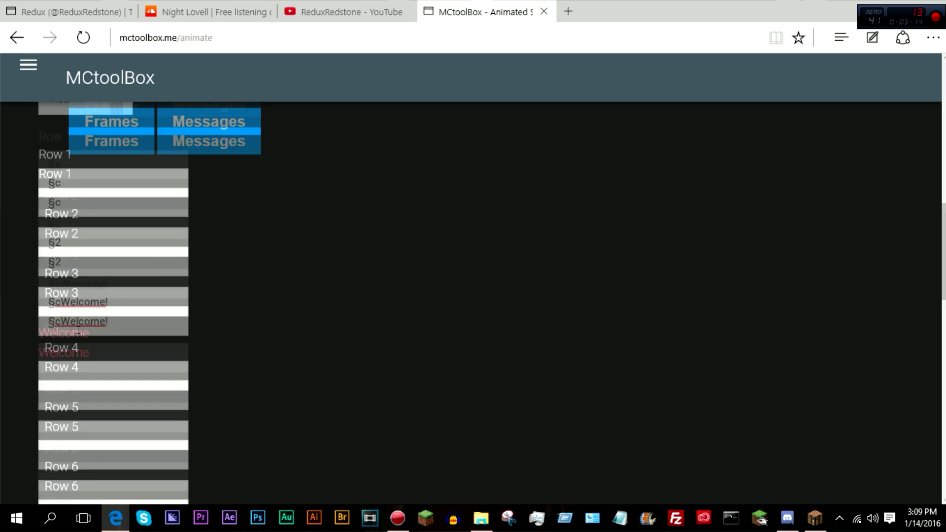
{"action": "left_click", "coordinate": [68, 323]}
{"action": "type", "text": "§c"}
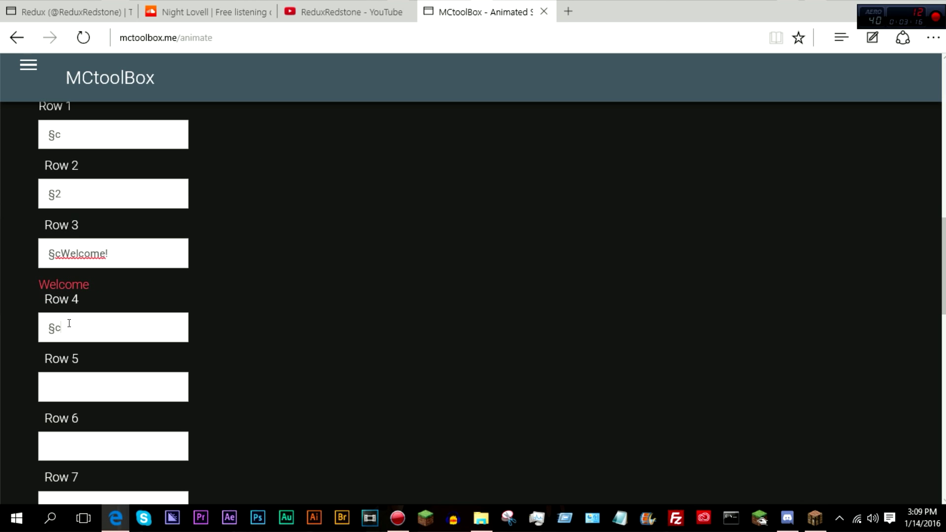
{"action": "key", "text": "BackSpace"}
{"action": "type", "text": "4"}
Add the yellow §eIP: label and the green §aexamplel.mc.com address rows
{"action": "left_click", "coordinate": [86, 388]}
{"action": "type", "text": "§c"}
{"action": "type", "text": "eIP"}
{"action": "type", "text": ":"}
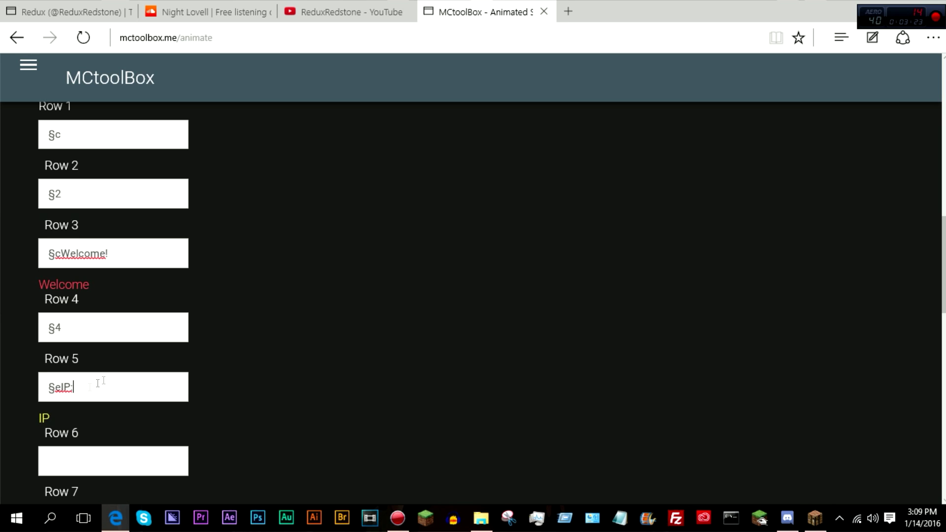
{"action": "type", "text": "§c"}
{"action": "type", "text": "a"}
{"action": "type", "text": "example"}
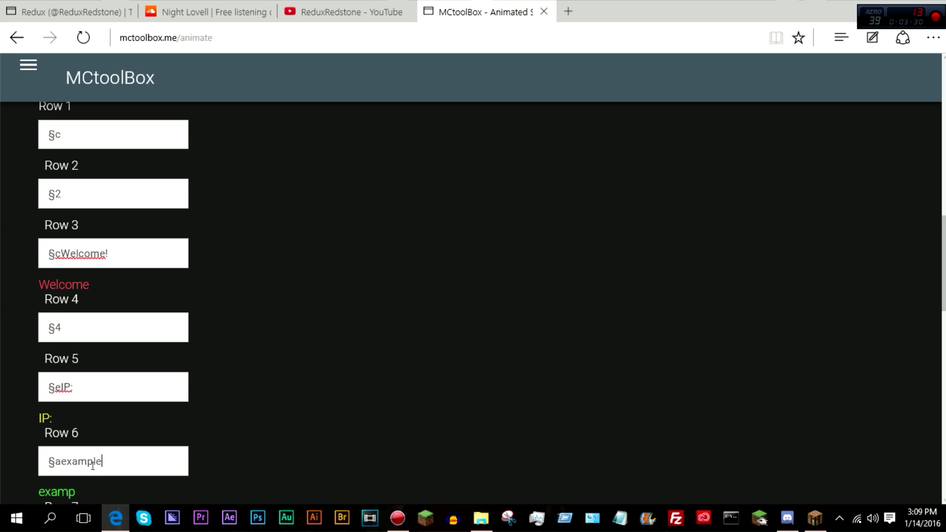
{"action": "type", "text": ".mc.com"}
{"action": "scroll", "coordinate": [203, 410], "scroll_direction": "down", "scroll_amount": 4}
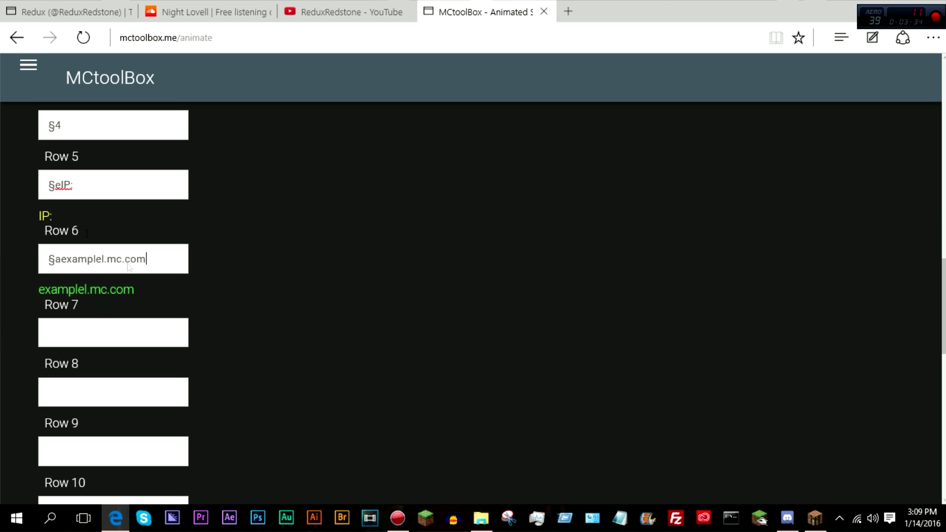
{"action": "scroll", "coordinate": [148, 285], "scroll_direction": "up", "scroll_amount": 1}
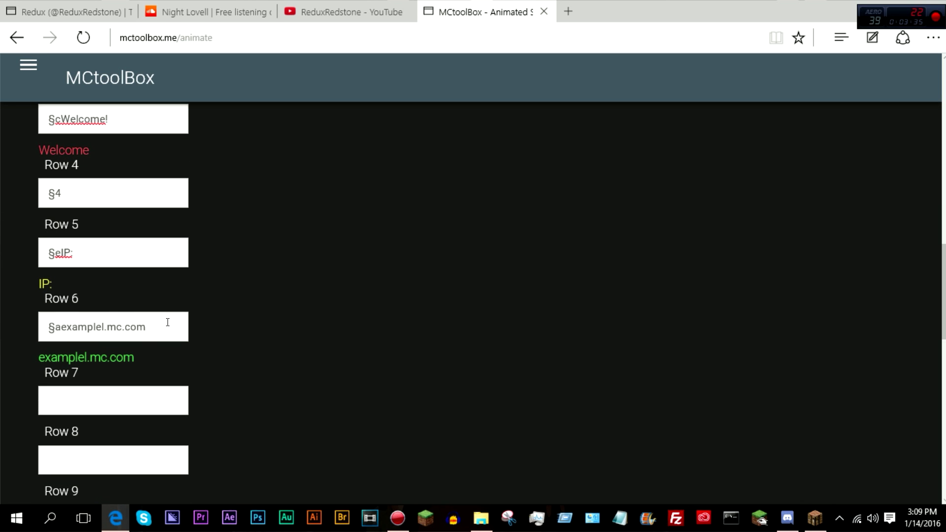
Turn Row 7 into the magenta separator §d=========
{"action": "key", "text": "ctrl+a"}
{"action": "key", "text": "ctrl+c"}
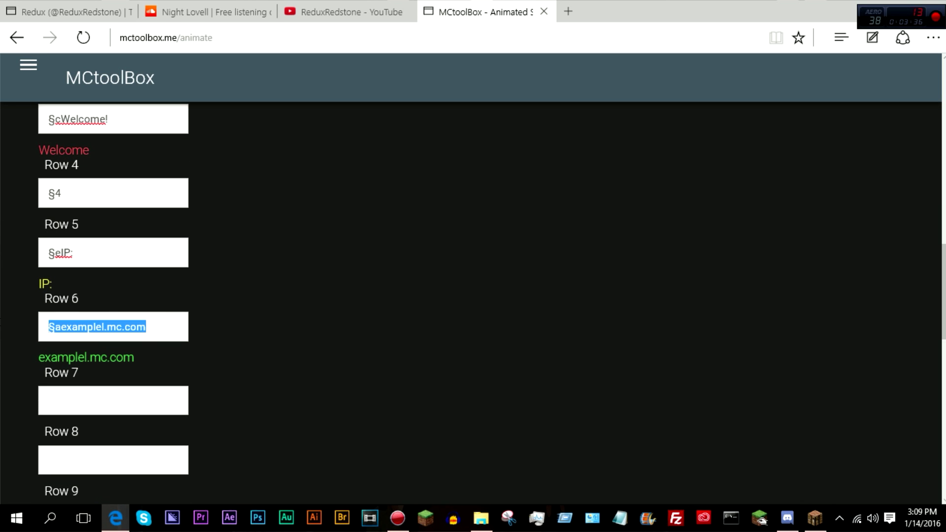
{"action": "left_click", "coordinate": [137, 392]}
{"action": "key", "text": "ctrl+v"}
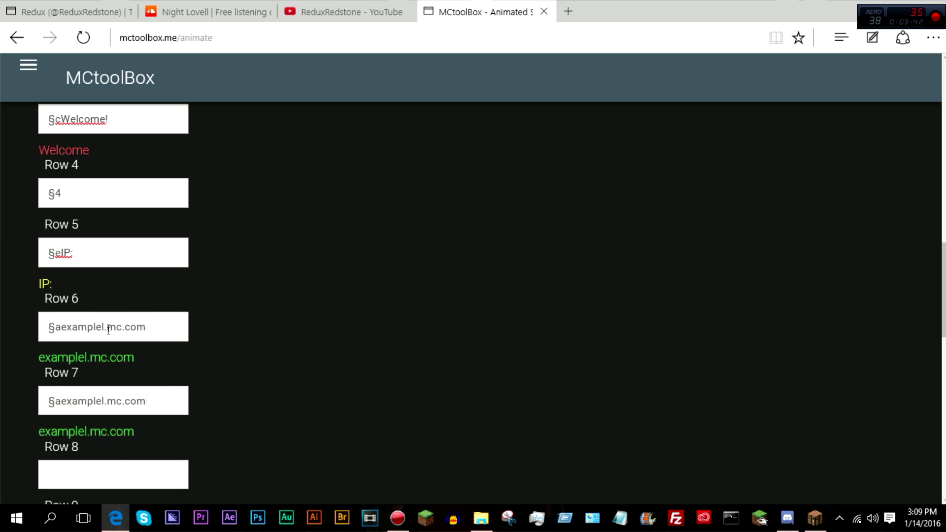
{"action": "left_click_drag", "start_coordinate": [168, 400], "coordinate": [92, 401]}
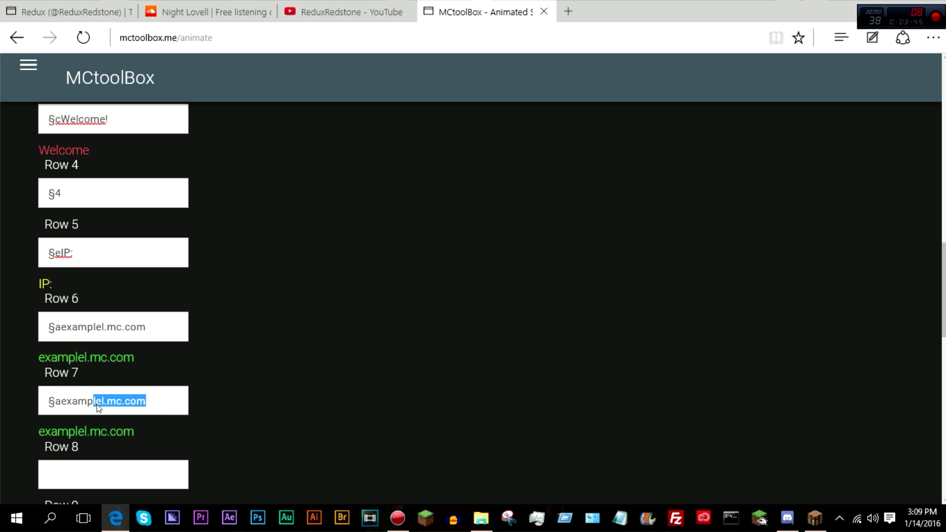
{"action": "key", "text": "BackSpace"}
{"action": "key", "text": "BackSpace"}
{"action": "key", "text": "BackSpace"}
{"action": "key", "text": "BackSpace"}
{"action": "key", "text": "BackSpace"}
{"action": "key", "text": "BackSpace"}
{"action": "key", "text": "BackSpace"}
{"action": "type", "text": "d========"}
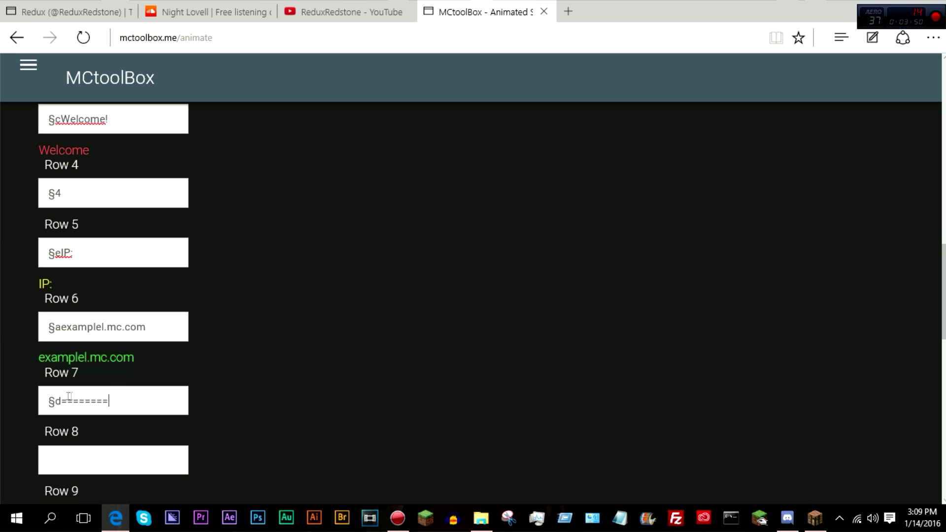
{"action": "type", "text": "="}
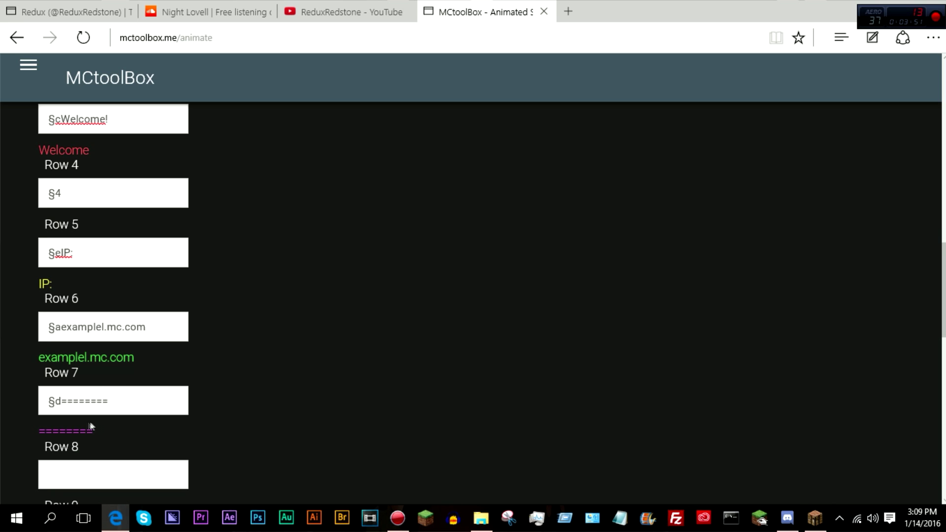
Copy the magenta separator and paste it into Row 8
{"action": "scroll", "coordinate": [137, 397], "scroll_direction": "down", "scroll_amount": 2}
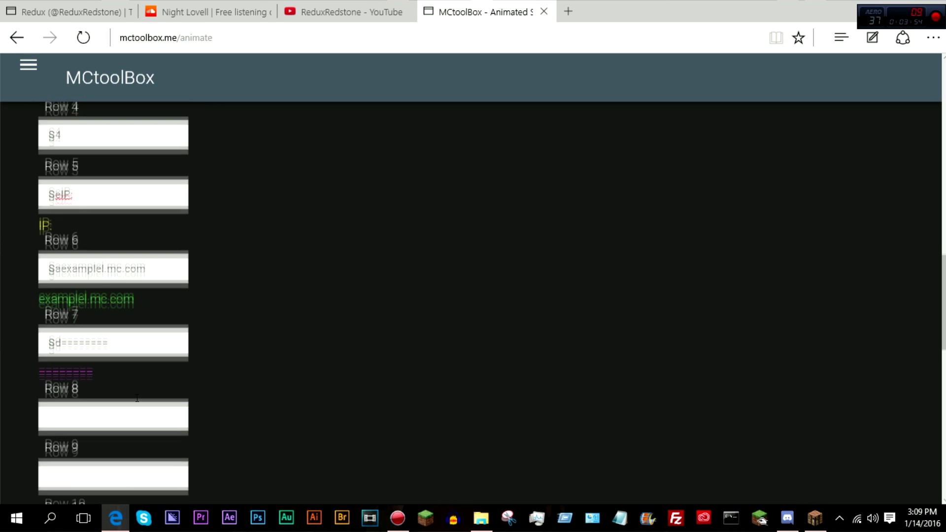
{"action": "left_click_drag", "start_coordinate": [58, 329], "coordinate": [43, 330]}
{"action": "left_click", "coordinate": [131, 330]}
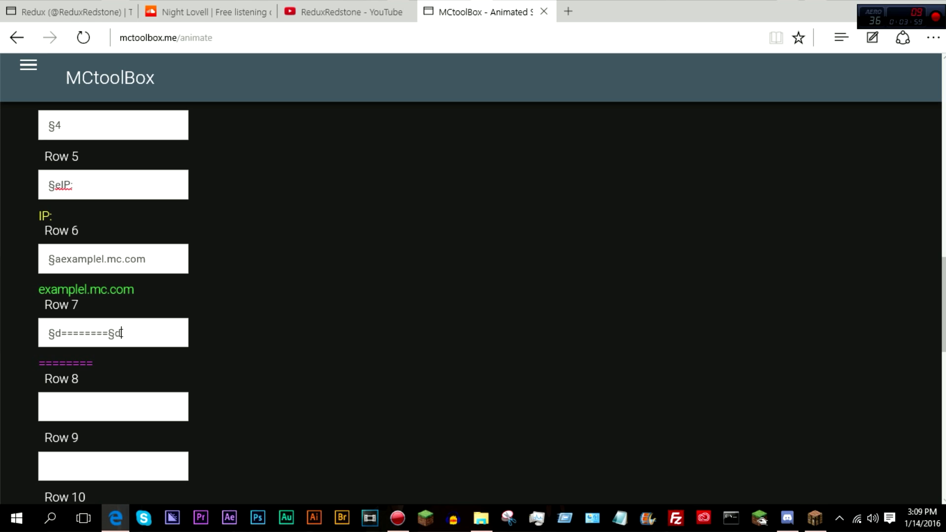
{"action": "scroll", "coordinate": [120, 333], "scroll_direction": "up", "scroll_amount": 10}
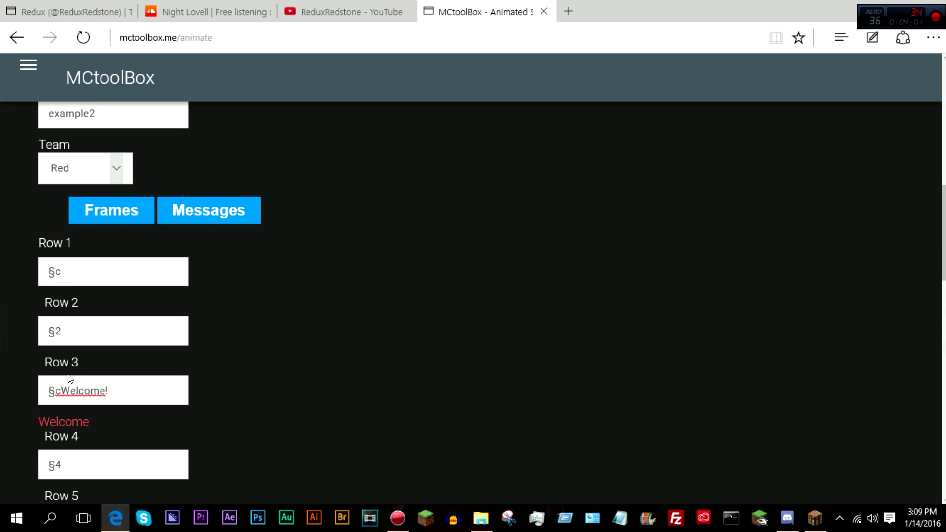
{"action": "scroll", "coordinate": [70, 379], "scroll_direction": "down", "scroll_amount": 12}
{"action": "left_click_drag", "start_coordinate": [133, 267], "coordinate": [34, 268]}
{"action": "key", "text": "ctrl+c"}
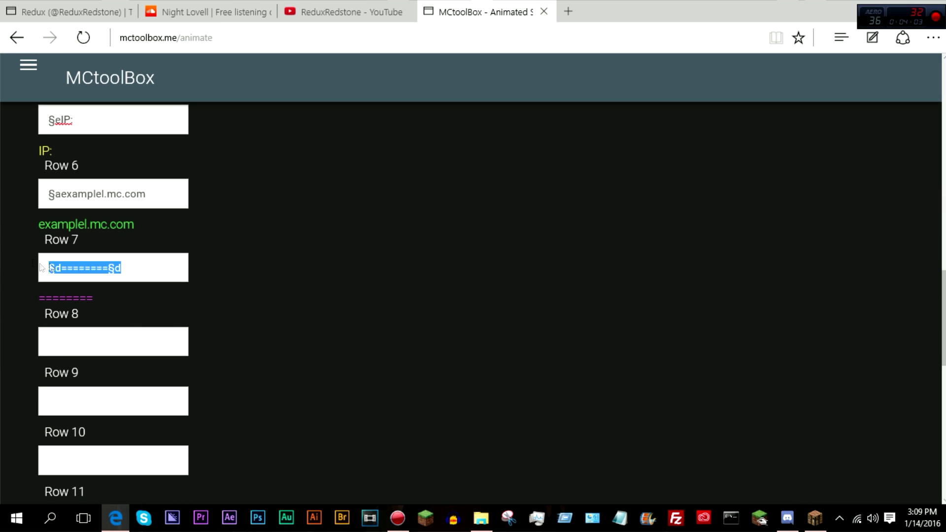
{"action": "left_click", "coordinate": [115, 341]}
{"action": "key", "text": "ctrl+v"}
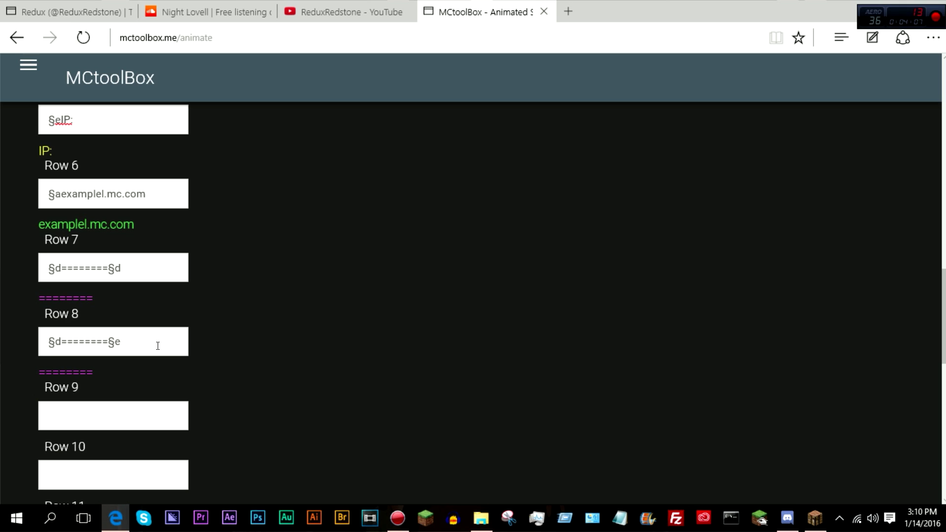
Fill Rows 9 and 10 with the separator, ending Row 10 with §6
{"action": "scroll", "coordinate": [157, 345], "scroll_direction": "down", "scroll_amount": 1}
{"action": "left_click", "coordinate": [107, 340]}
{"action": "key", "text": "ctrl+v"}
{"action": "key", "text": "BackSpace"}
{"action": "key", "text": "BackSpace"}
{"action": "left_click", "coordinate": [91, 425]}
{"action": "key", "text": "ctrl+v"}
{"action": "key", "text": "BackSpace"}
{"action": "key", "text": "BackSpace"}
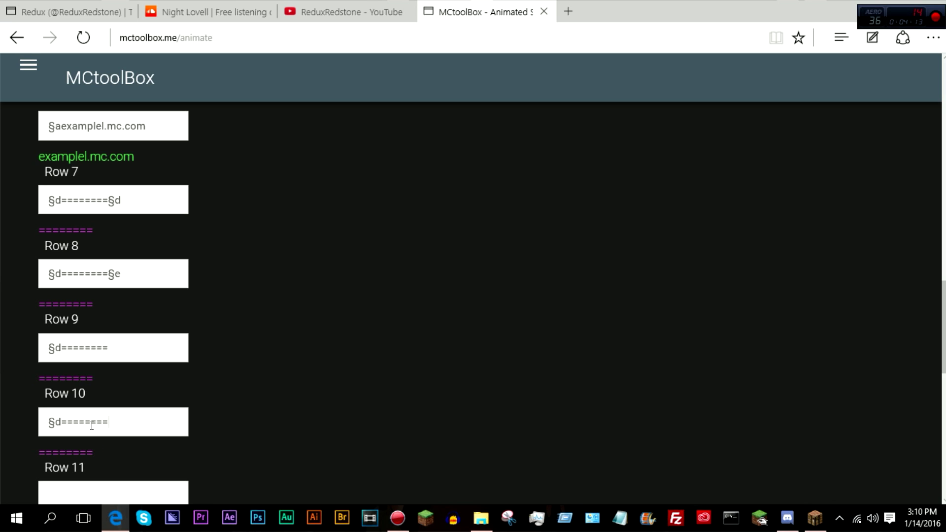
{"action": "key", "text": "ctrl+a"}
{"action": "key", "text": "ctrl+v"}
{"action": "key", "text": "BackSpace"}
{"action": "type", "text": "6"}
Generate the scoreboard command, confirm it, and select the full command text
{"action": "scroll", "coordinate": [238, 317], "scroll_direction": "down", "scroll_amount": 5}
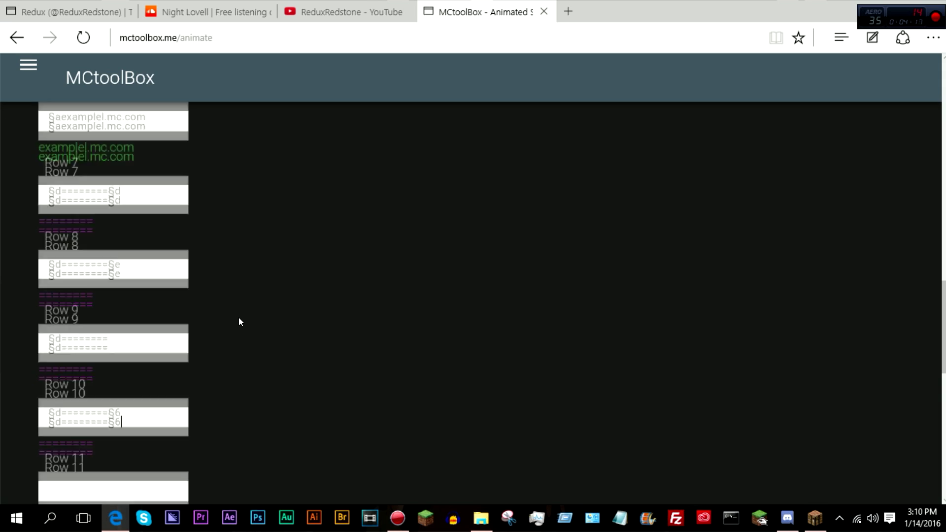
{"action": "scroll", "coordinate": [241, 256], "scroll_direction": "down", "scroll_amount": 6}
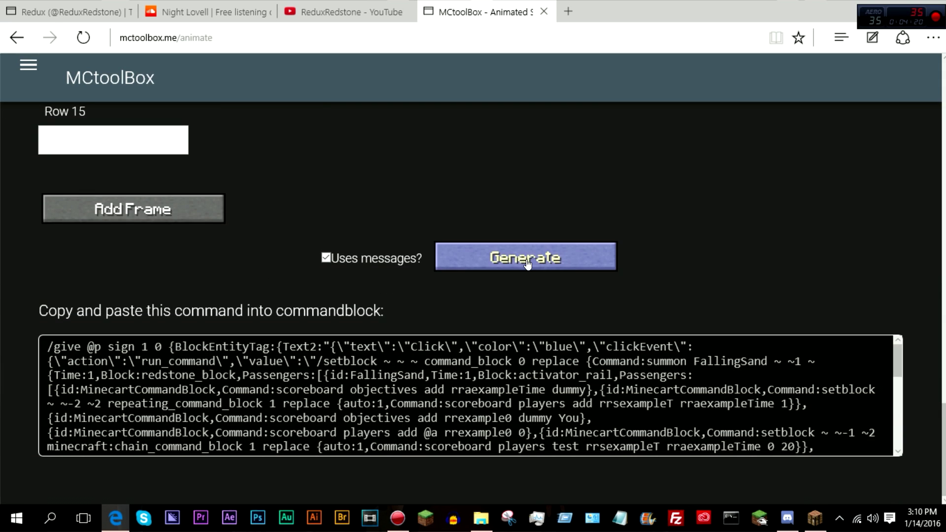
{"action": "left_click", "coordinate": [524, 261]}
{"action": "left_click", "coordinate": [465, 369]}
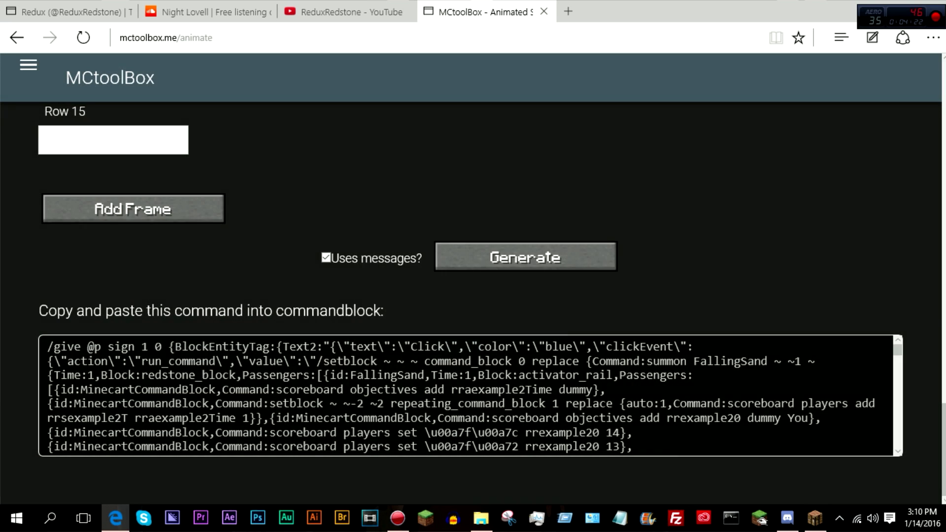
{"action": "left_click", "coordinate": [477, 412]}
{"action": "left_click", "coordinate": [814, 517]}
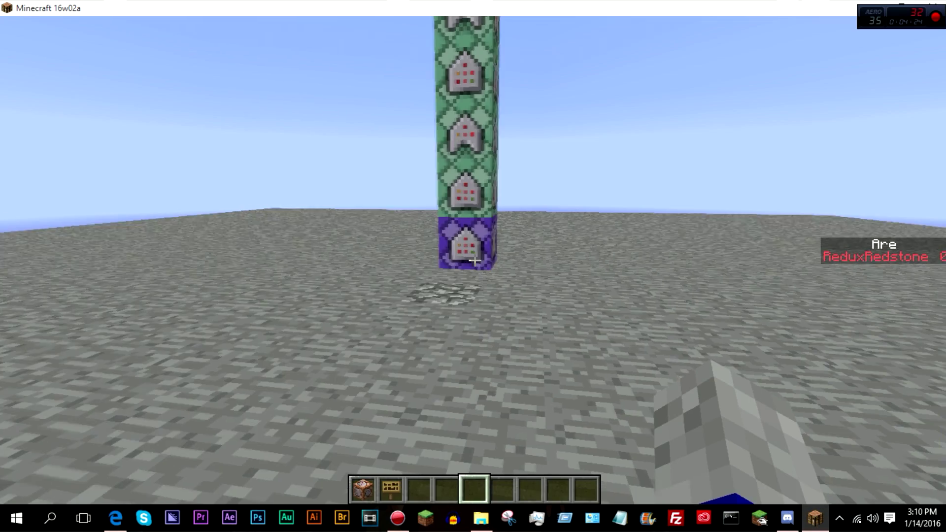
Place a command block holding the pasted generated command, set to Always Active
{"action": "key", "text": "1"}
{"action": "right_click", "coordinate": [473, 266]}
{"action": "right_click", "coordinate": [473, 266]}
{"action": "key", "text": "ctrl+v"}
{"action": "left_click", "coordinate": [572, 259]}
{"action": "left_click", "coordinate": [363, 334]}
Set the newly placed command block to Always Active so the sidebar starts
{"action": "key", "text": "3"}
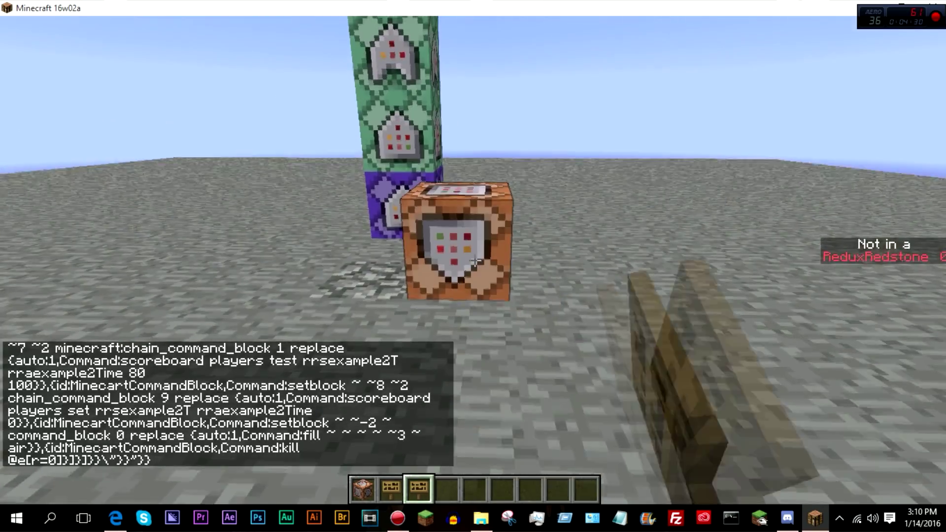
{"action": "right_click", "coordinate": [473, 266]}
{"action": "left_click", "coordinate": [552, 261]}
{"action": "left_click", "coordinate": [427, 328]}
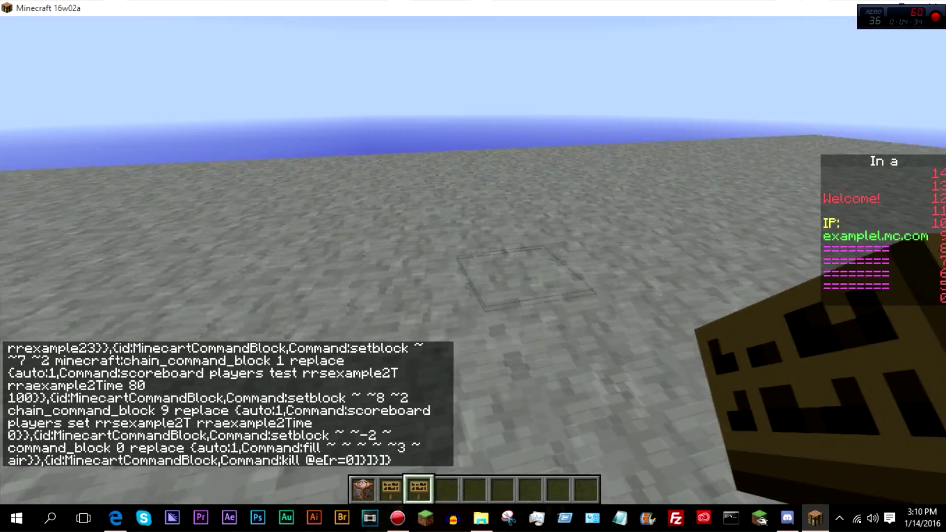
Send the test chat message 'tt' and reopen the chat
{"action": "key", "text": "t"}
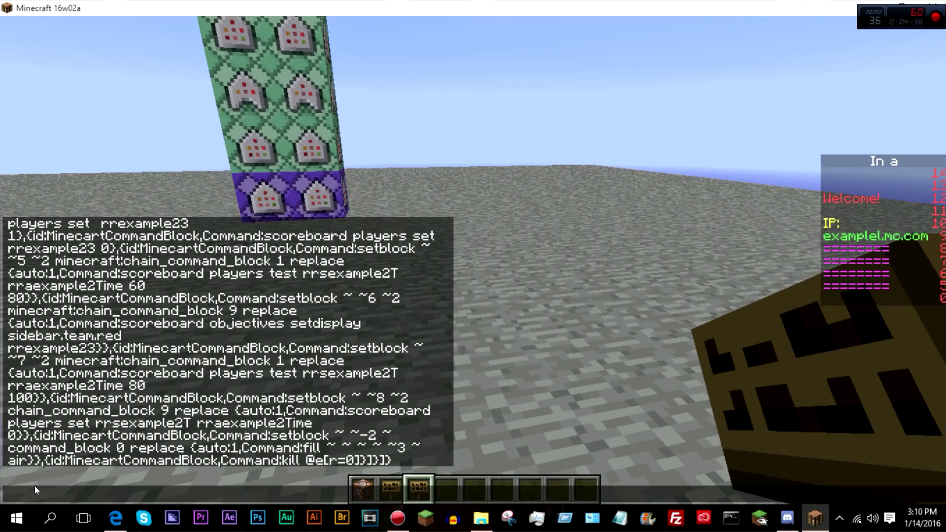
{"action": "key", "text": "Escape"}
{"action": "type", "text": "tt"}
{"action": "key", "text": "Return"}
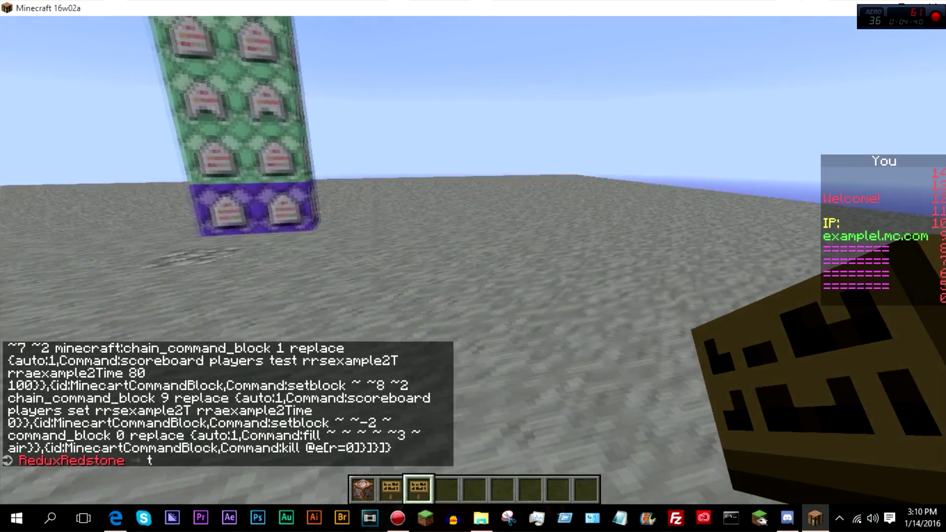
{"action": "key", "text": "t"}
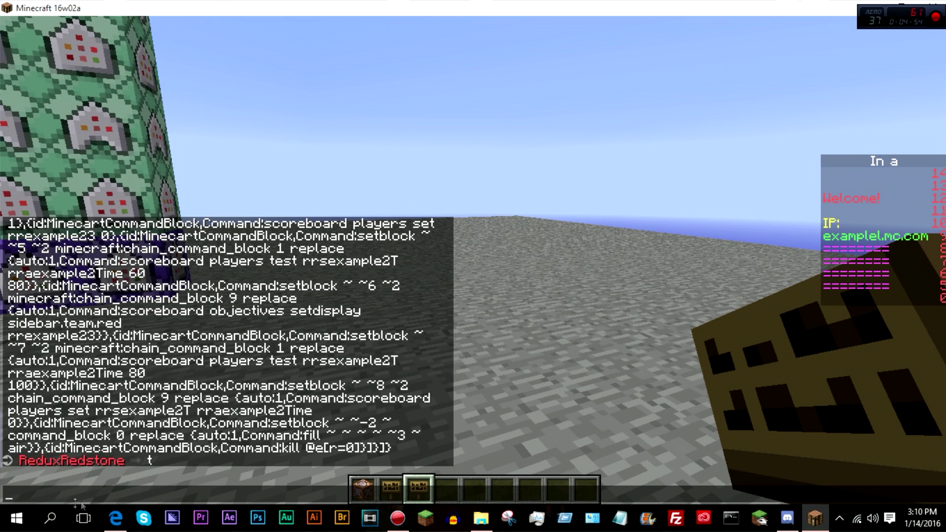
{"action": "left_click", "coordinate": [116, 517]}
{"action": "key", "text": "alt+Tab"}
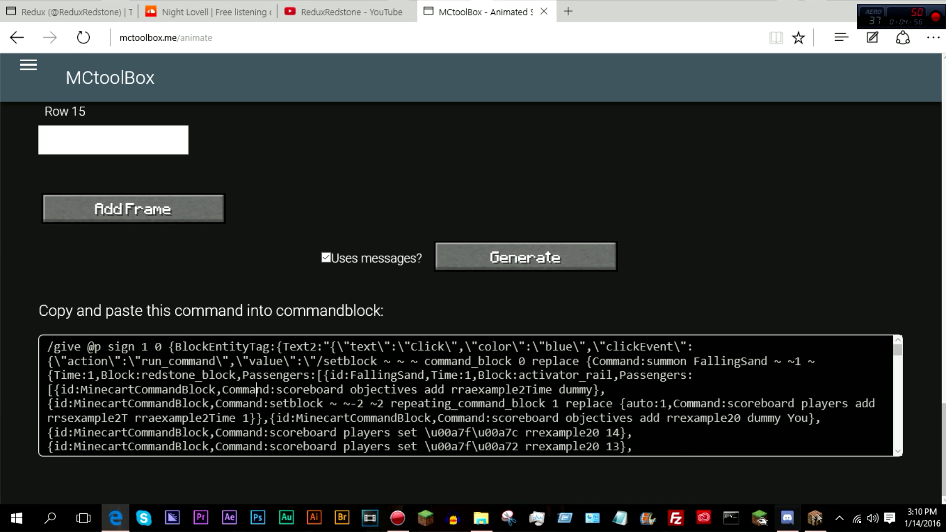
Remove the player from their team with /scoreboard teams leave
{"action": "type", "text": "coreboard"}
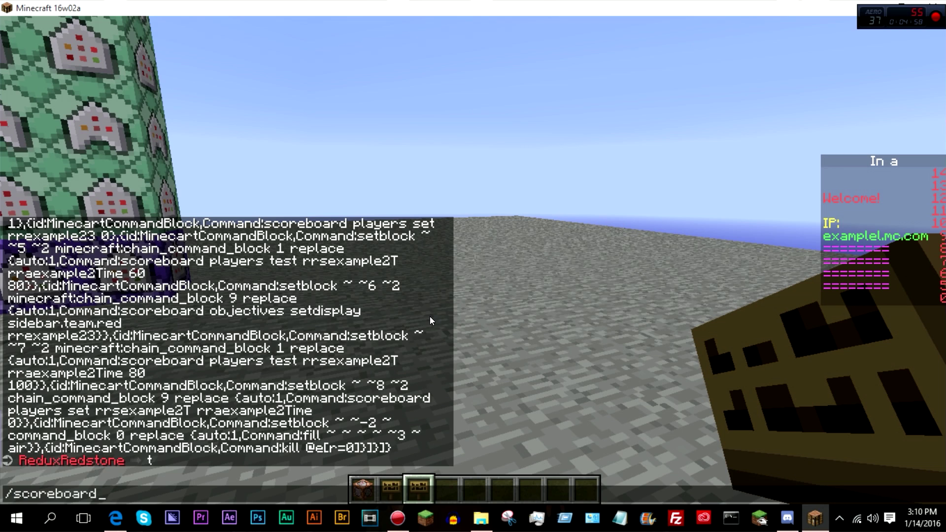
{"action": "key", "text": "Tab"}
{"action": "type", "text": "t"}
{"action": "key", "text": "BackSpace"}
{"action": "key", "text": "BackSpace"}
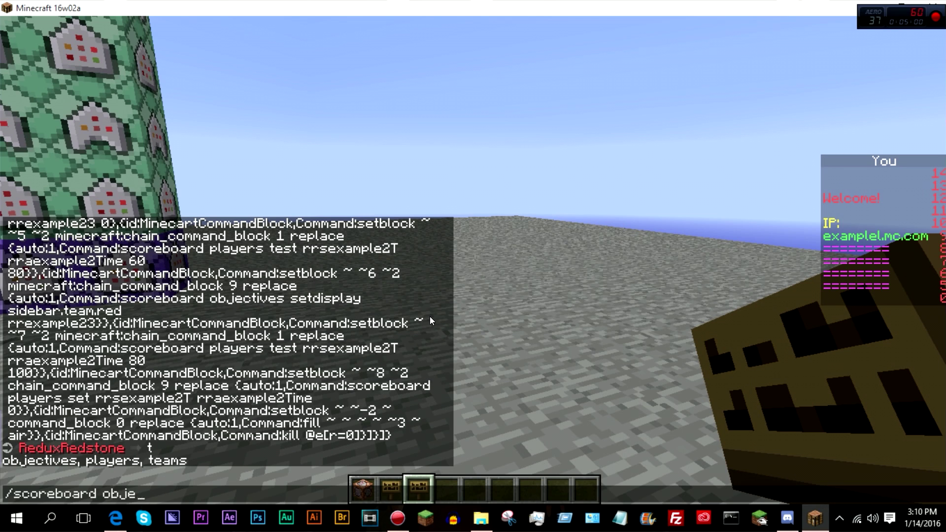
{"action": "key", "text": "BackSpace"}
{"action": "type", "text": "t"}
{"action": "key", "text": "Tab"}
{"action": "type", "text": "l"}
{"action": "key", "text": "Tab"}
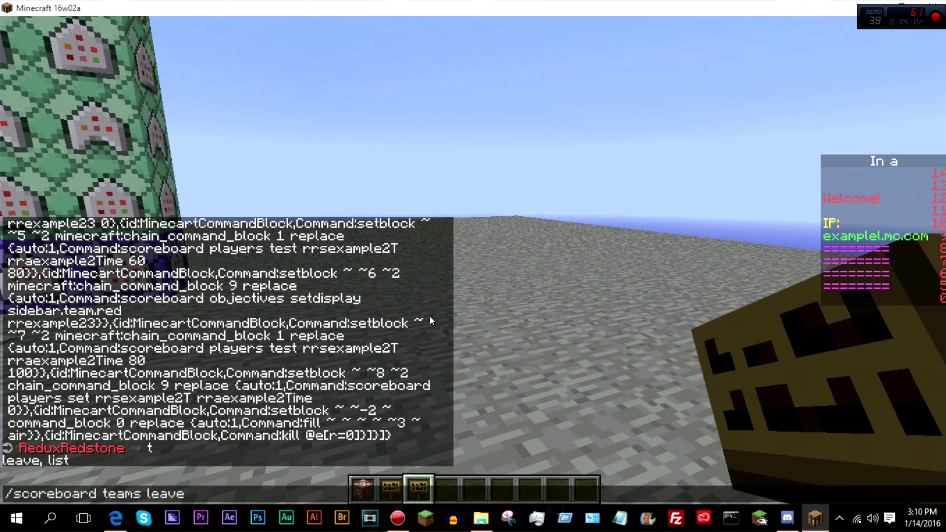
{"action": "key", "text": "Return"}
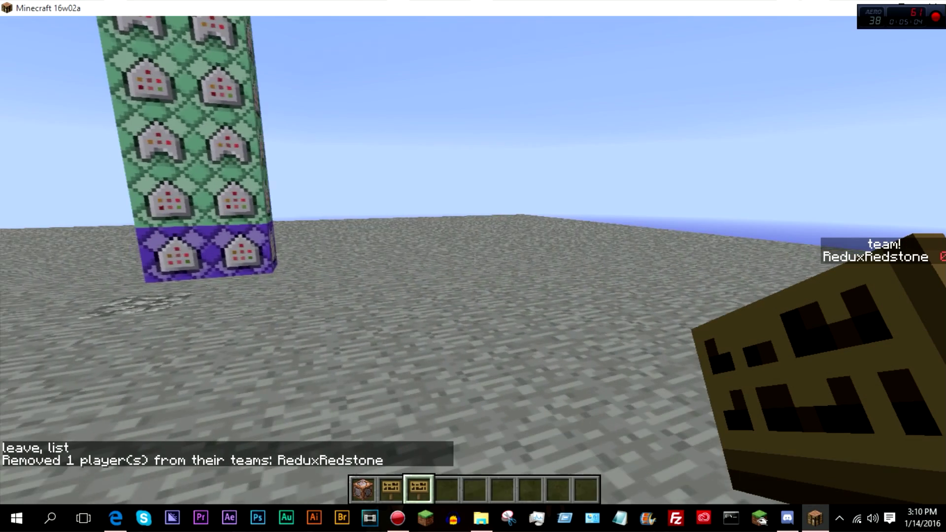
Rejoin team example with /scoreboard teams join example
{"action": "key", "text": "t"}
{"action": "key", "text": "Up"}
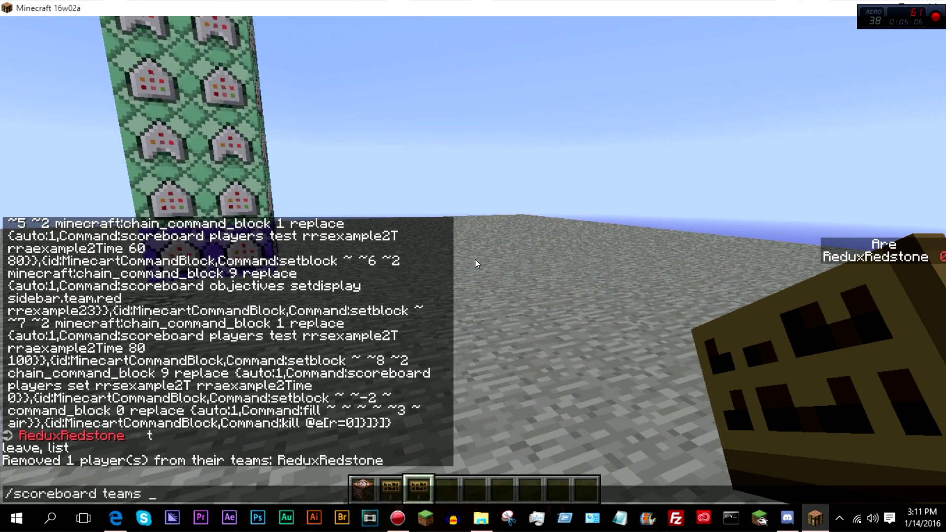
{"action": "type", "text": "example"}
{"action": "key", "text": "Return"}
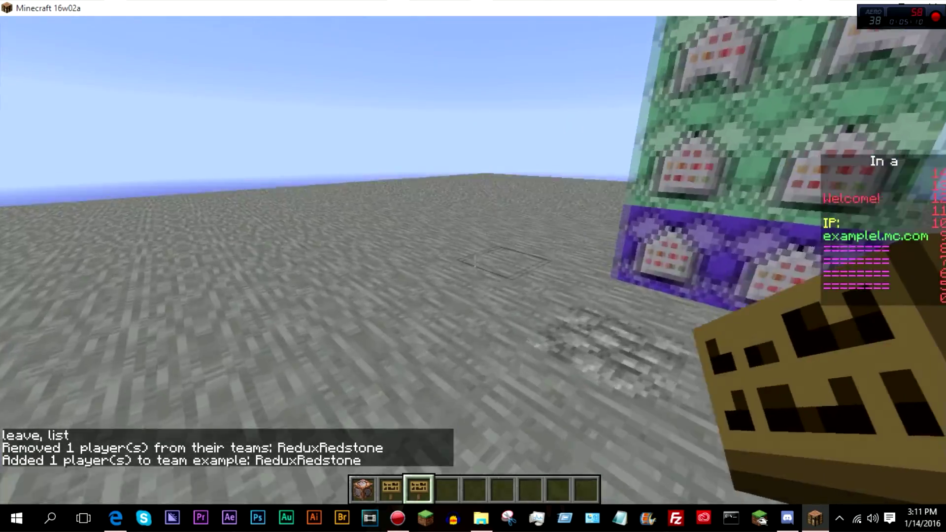
{"action": "scroll", "coordinate": [473, 266], "scroll_direction": "down", "scroll_amount": 2}
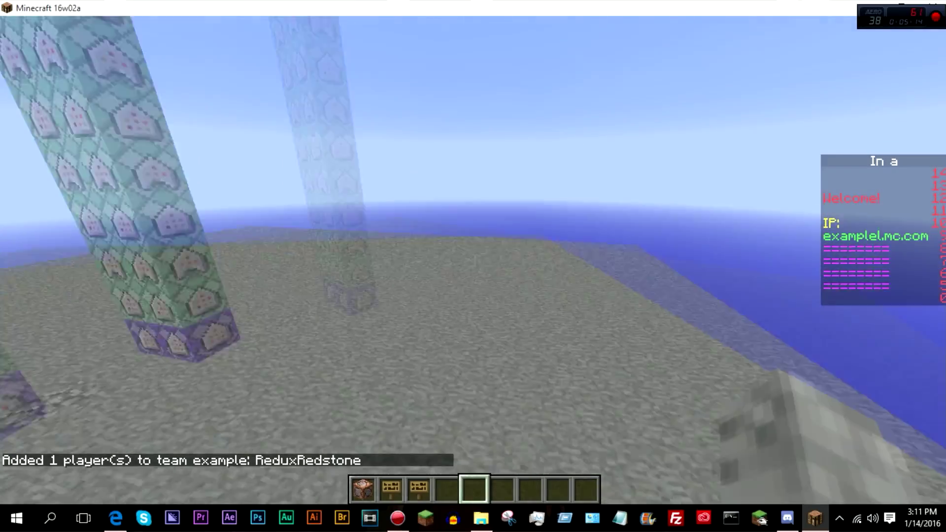
{"action": "key", "text": "t"}
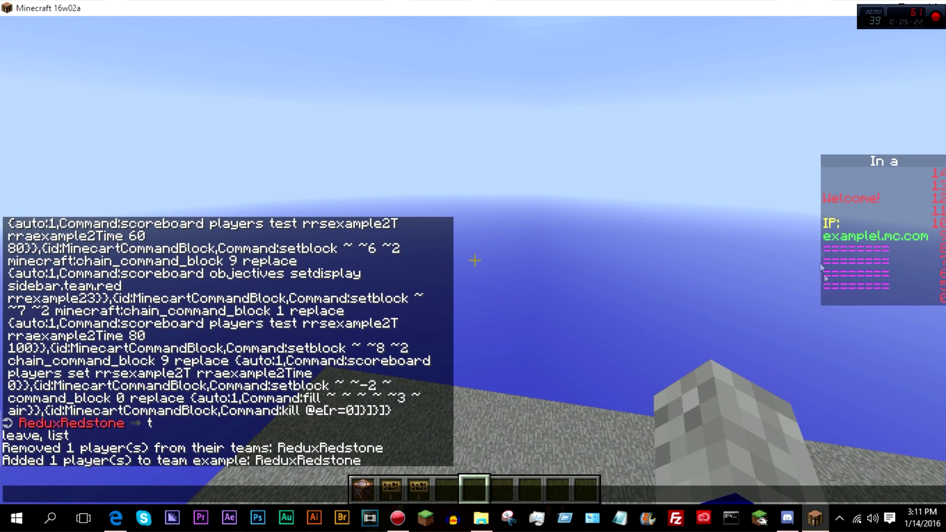
{"action": "key", "text": "Escape"}
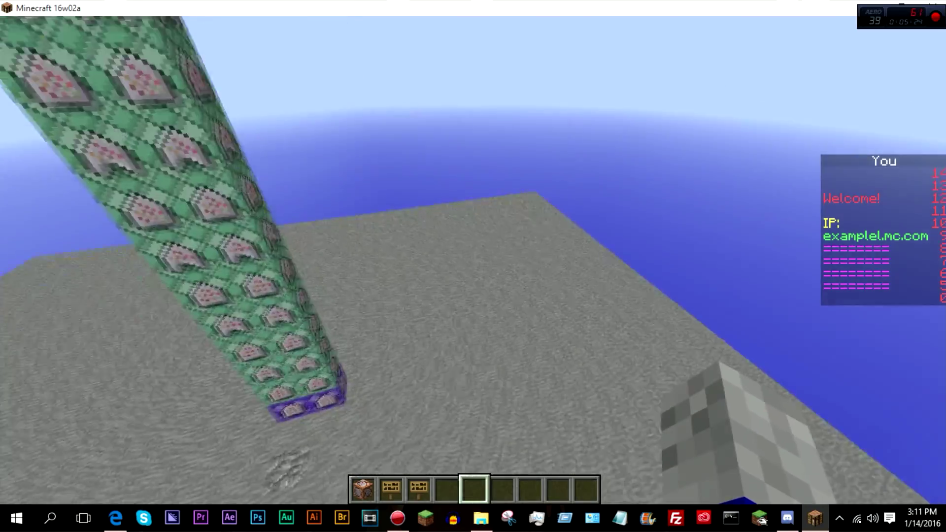